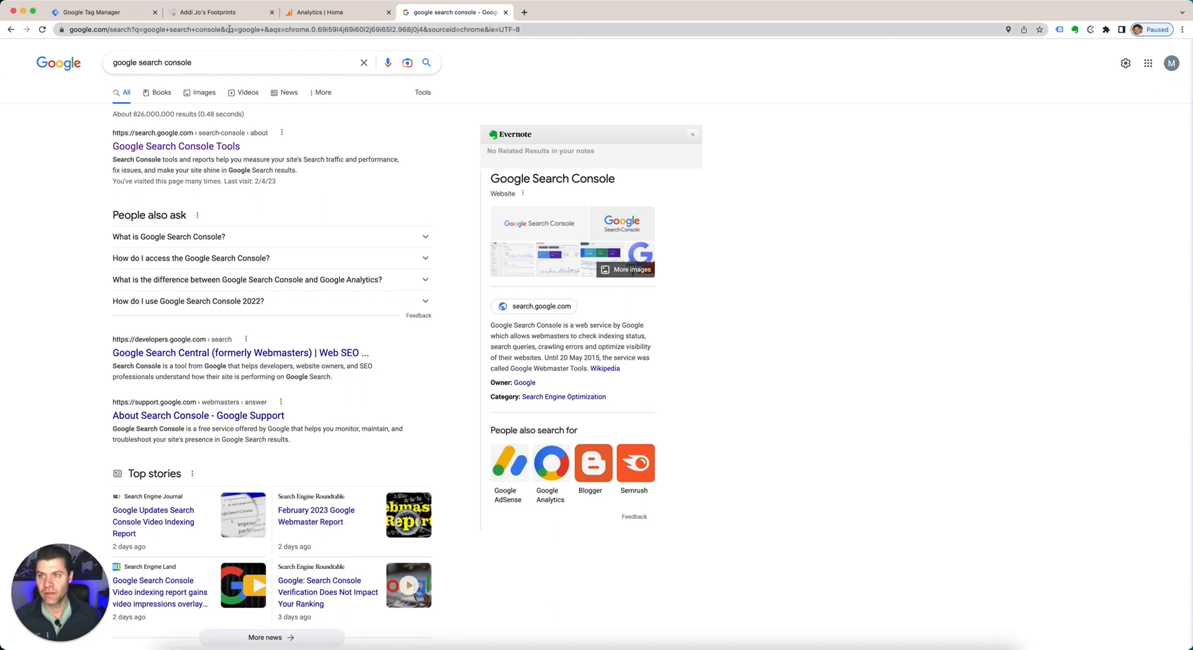
Step: Switch to the Addi Jo's Footprints WordPress dashboard and search the plugins available to add for "site kit"
{"action": "left_click", "coordinate": [213, 14]}
{"action": "left_click", "coordinate": [52, 46]}
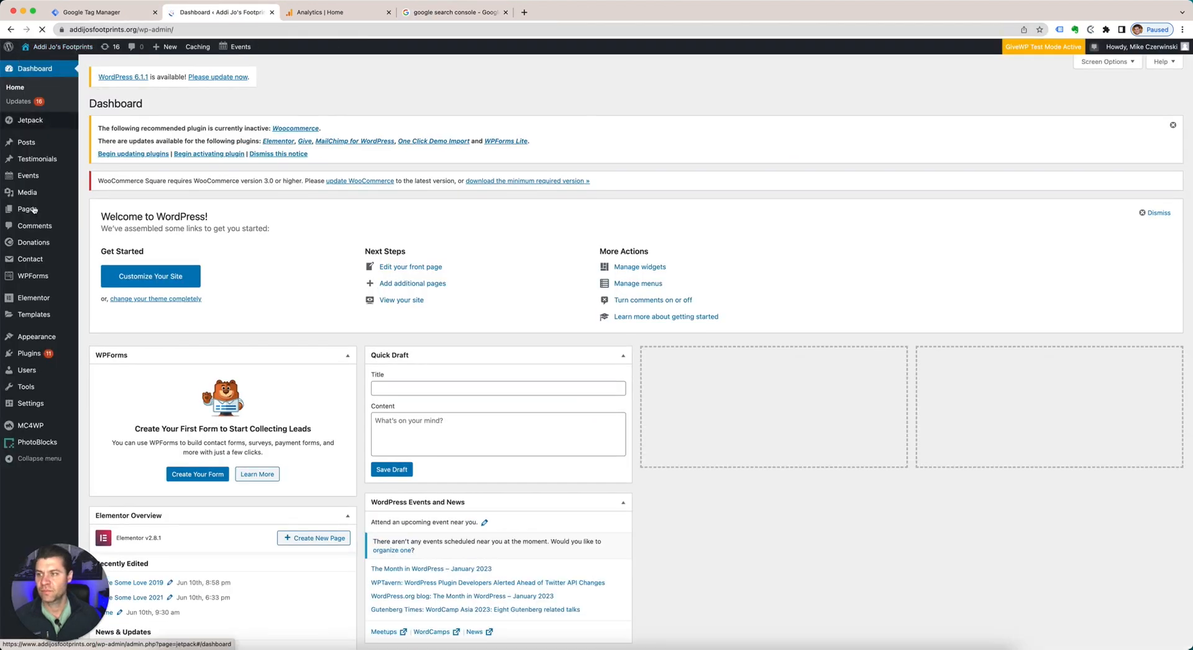
{"action": "mouse_move", "coordinate": [33, 209]}
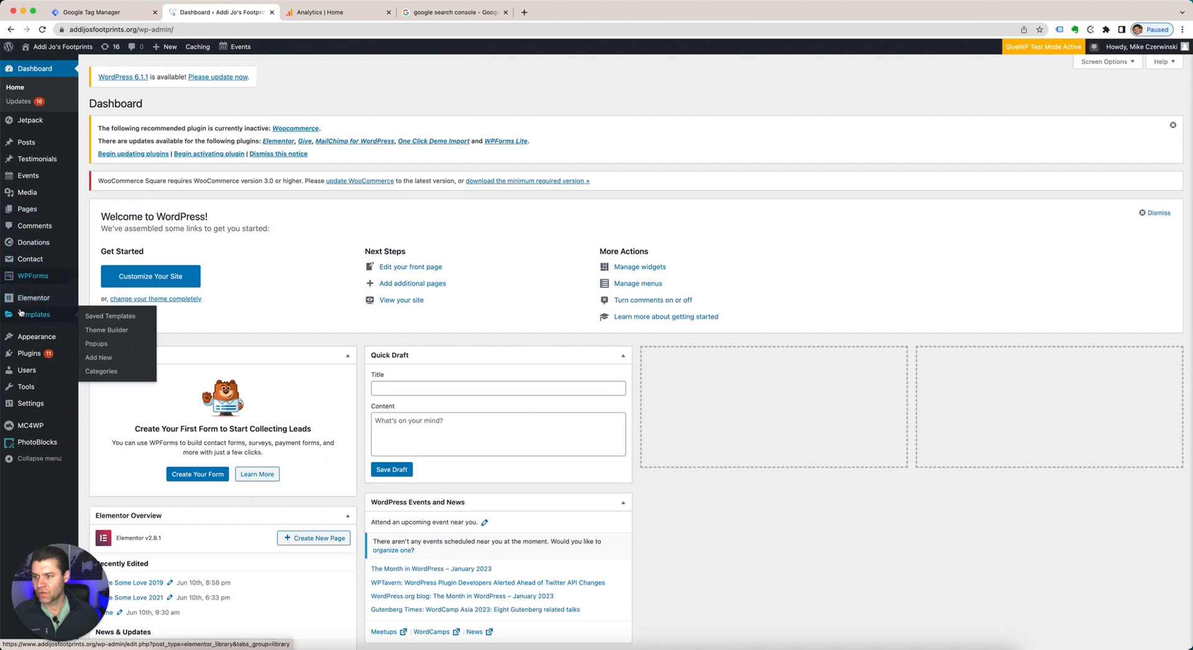
{"action": "left_click", "coordinate": [26, 355]}
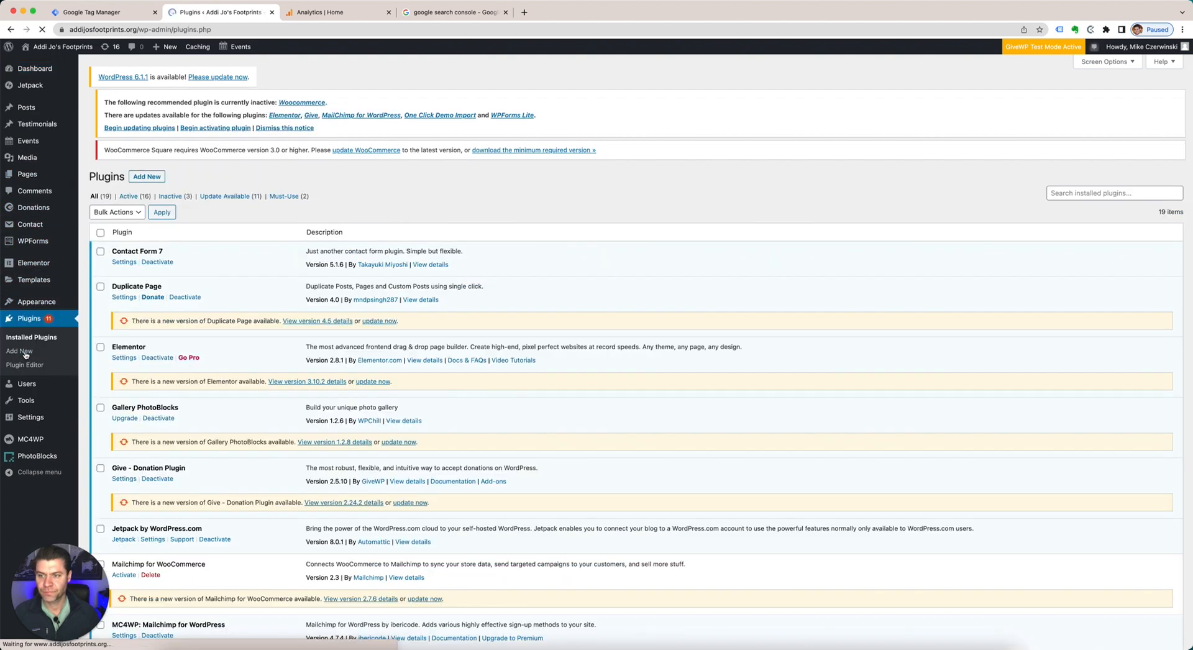
{"action": "left_click", "coordinate": [152, 103]}
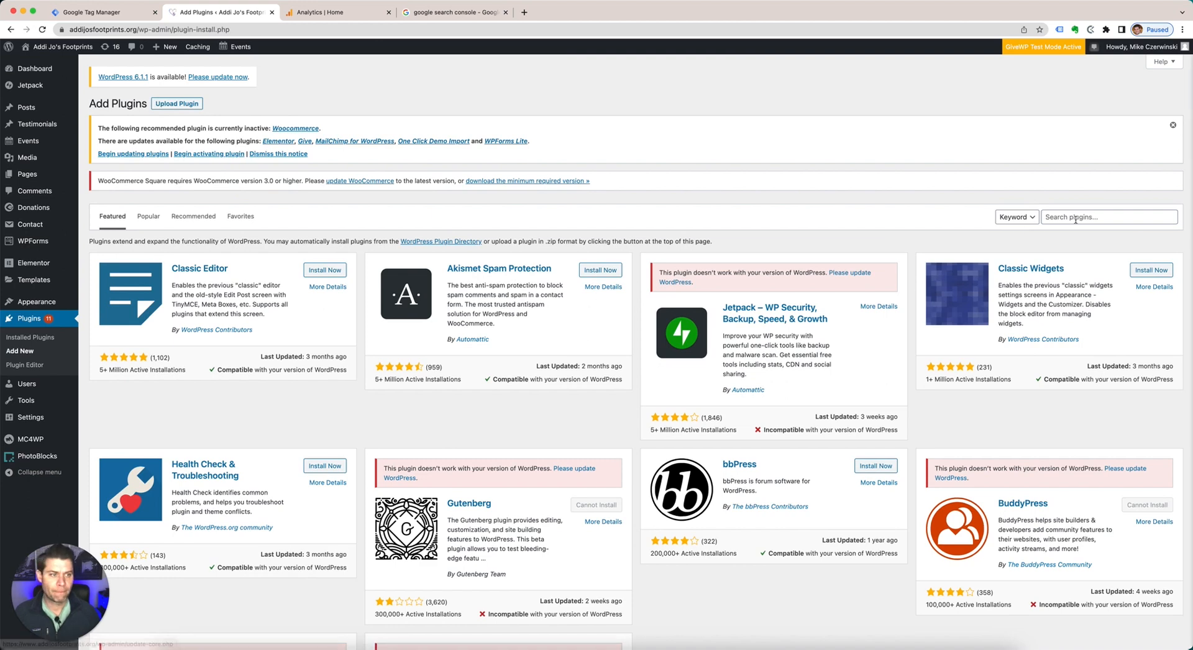
{"action": "left_click", "coordinate": [1076, 217]}
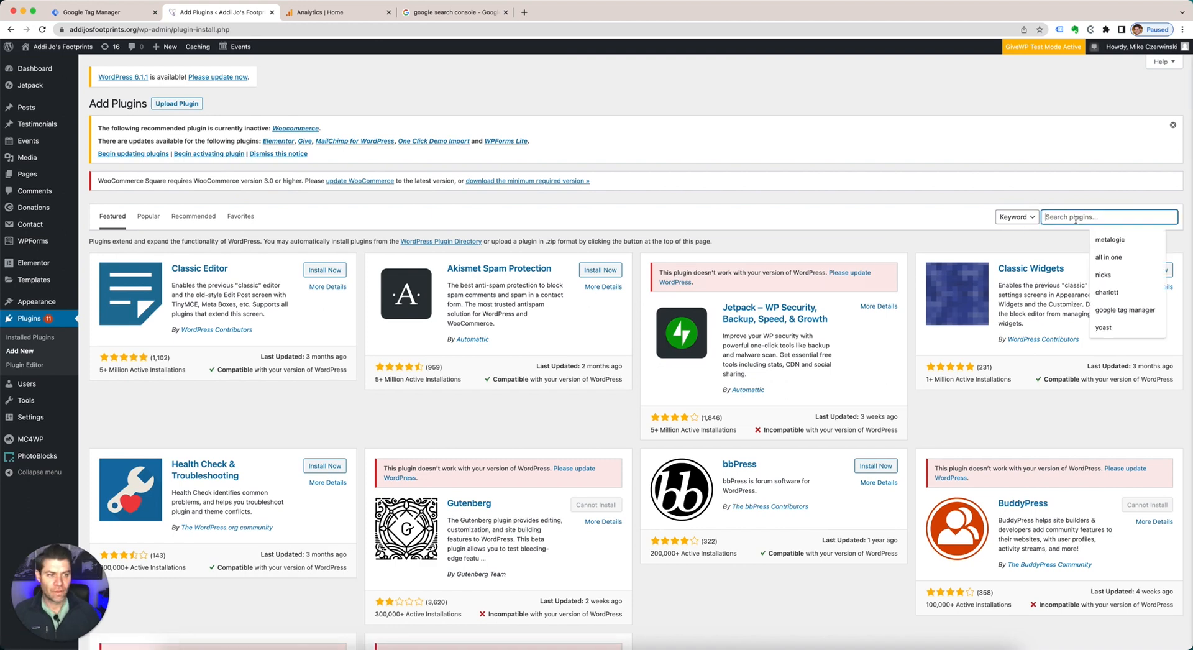
{"action": "type", "text": "site kit"}
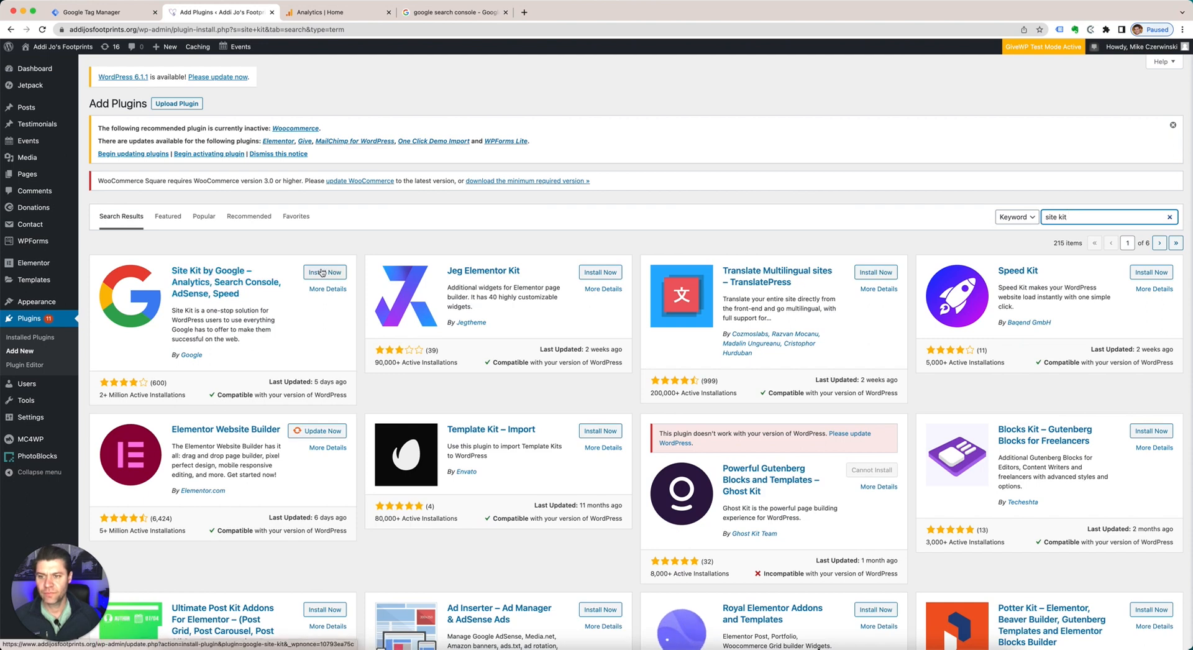
Step: Install and activate the Site Kit by Google plugin, and open its setup page
{"action": "left_click", "coordinate": [321, 271]}
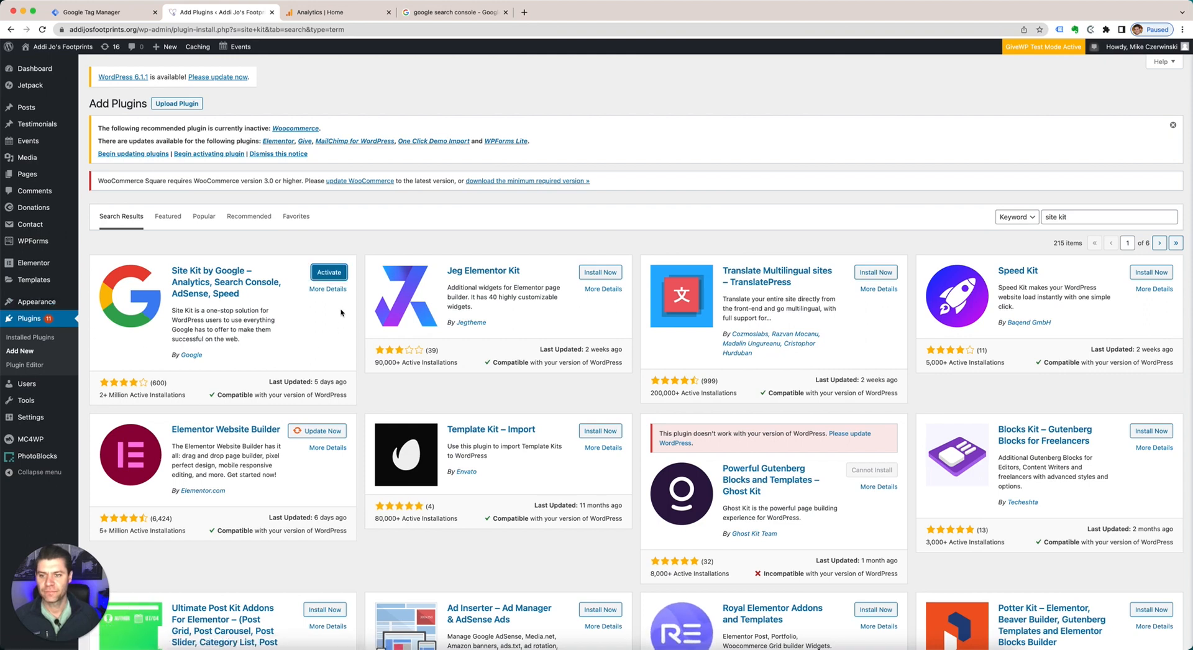
{"action": "left_click", "coordinate": [329, 273]}
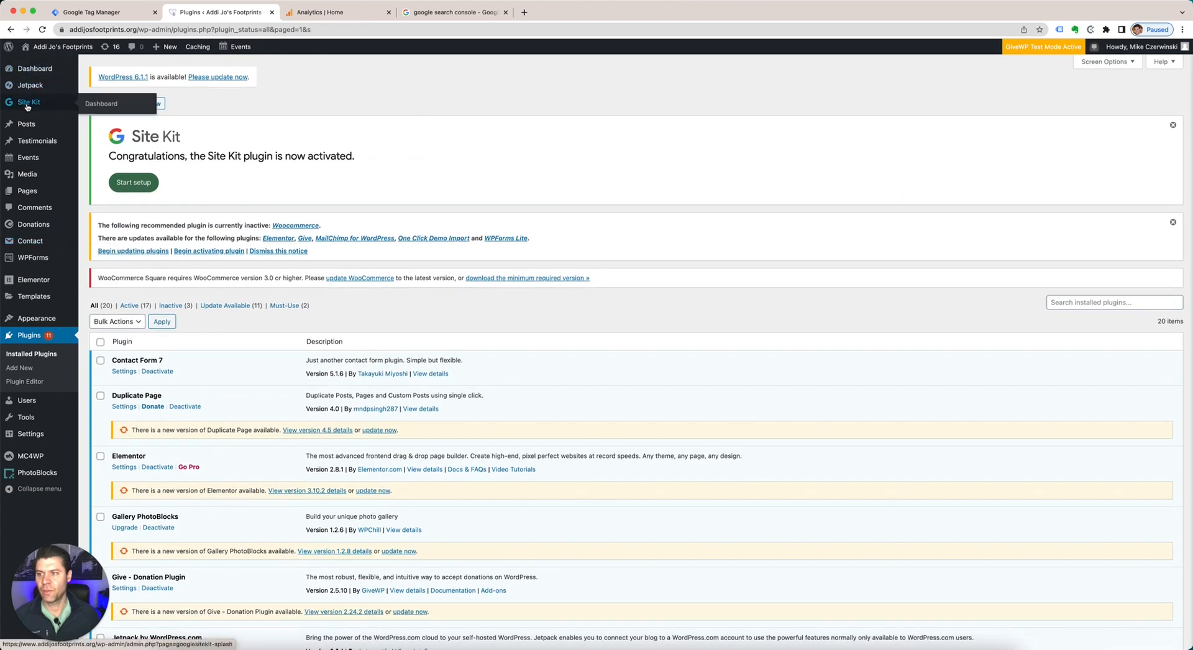
{"action": "left_click", "coordinate": [27, 104]}
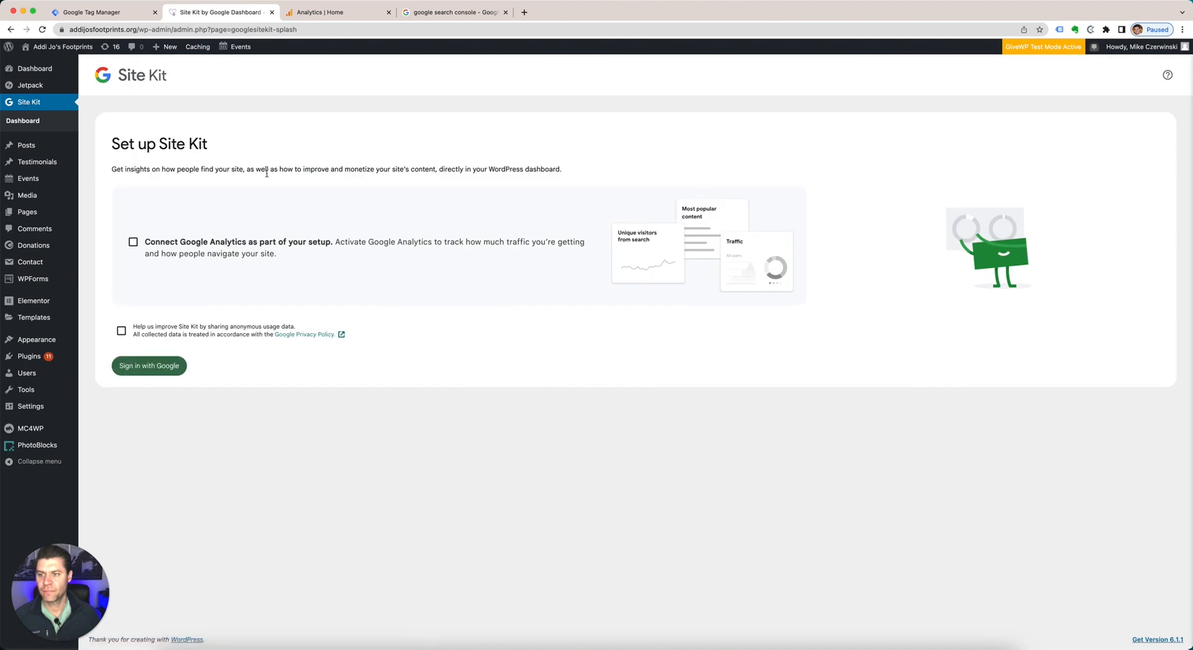
Step: Include connecting Google Analytics in the Site Kit setup and sign in with the site's Google account
{"action": "left_click", "coordinate": [247, 244]}
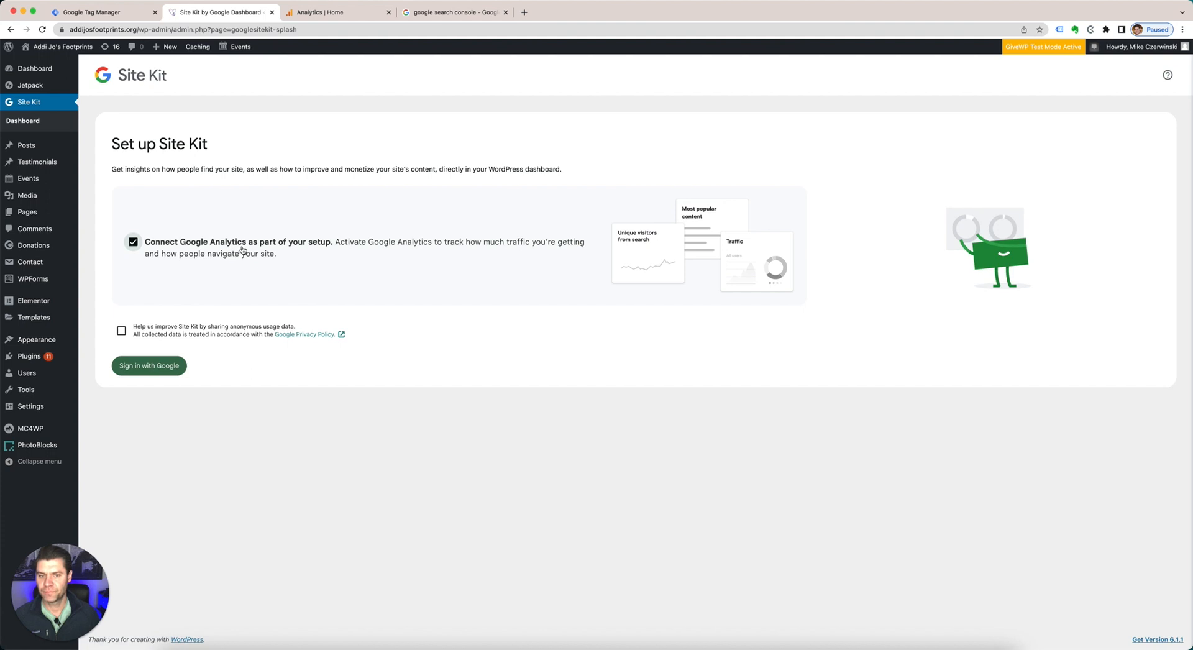
{"action": "left_click", "coordinate": [156, 372]}
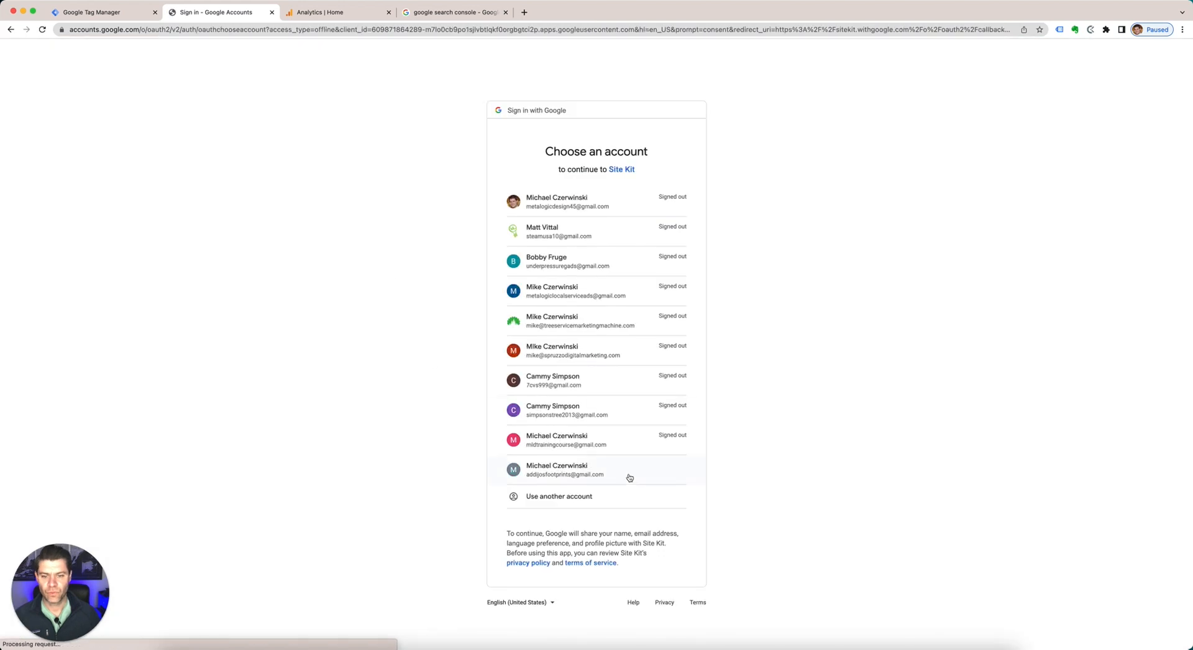
{"action": "left_click", "coordinate": [563, 477]}
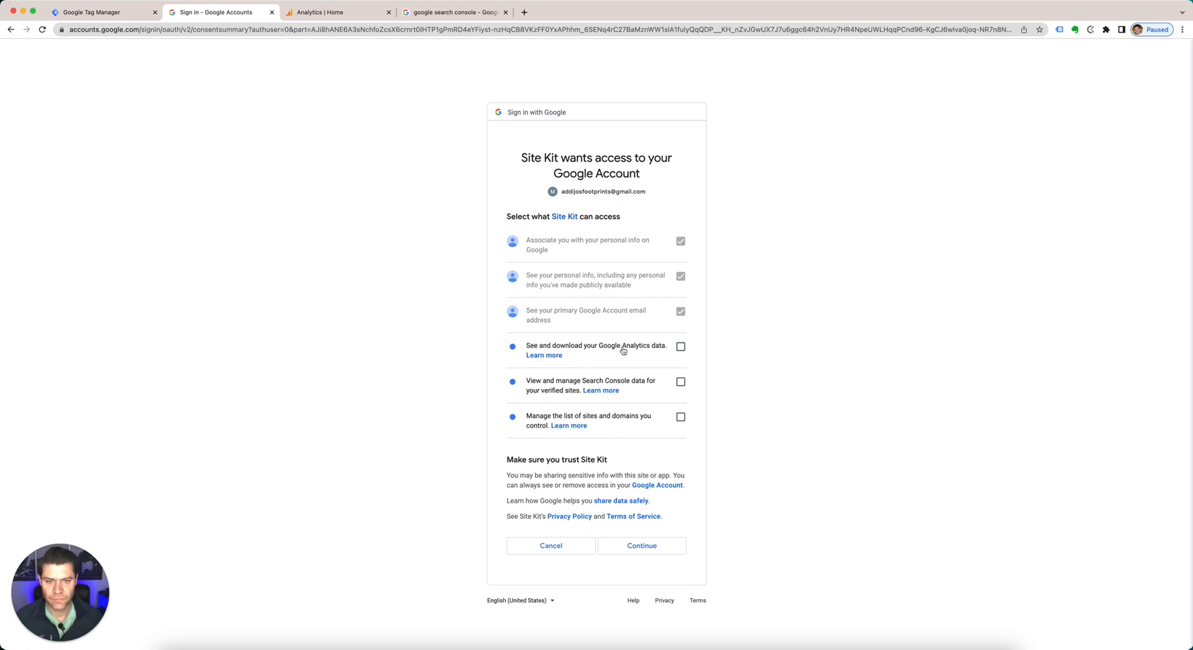
Step: Grant Site Kit access to the Google Analytics data, the Search Console data, and the list of sites and domains
{"action": "left_click", "coordinate": [681, 348]}
{"action": "left_click", "coordinate": [680, 382]}
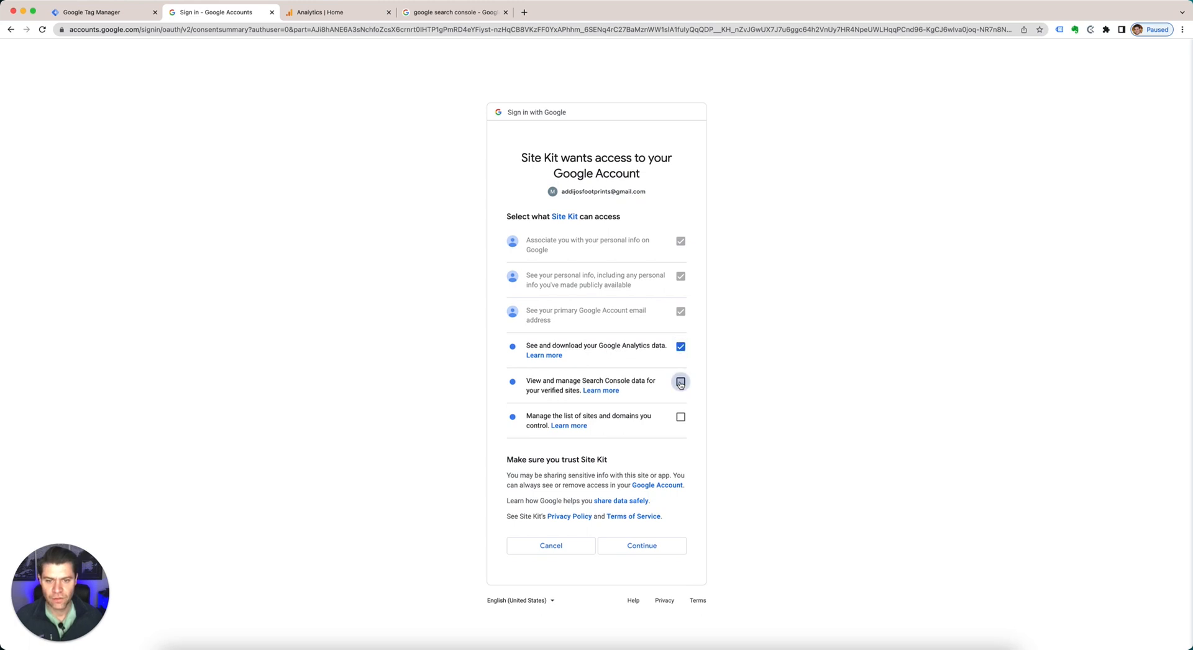
{"action": "left_click", "coordinate": [681, 417]}
{"action": "left_click", "coordinate": [642, 545]}
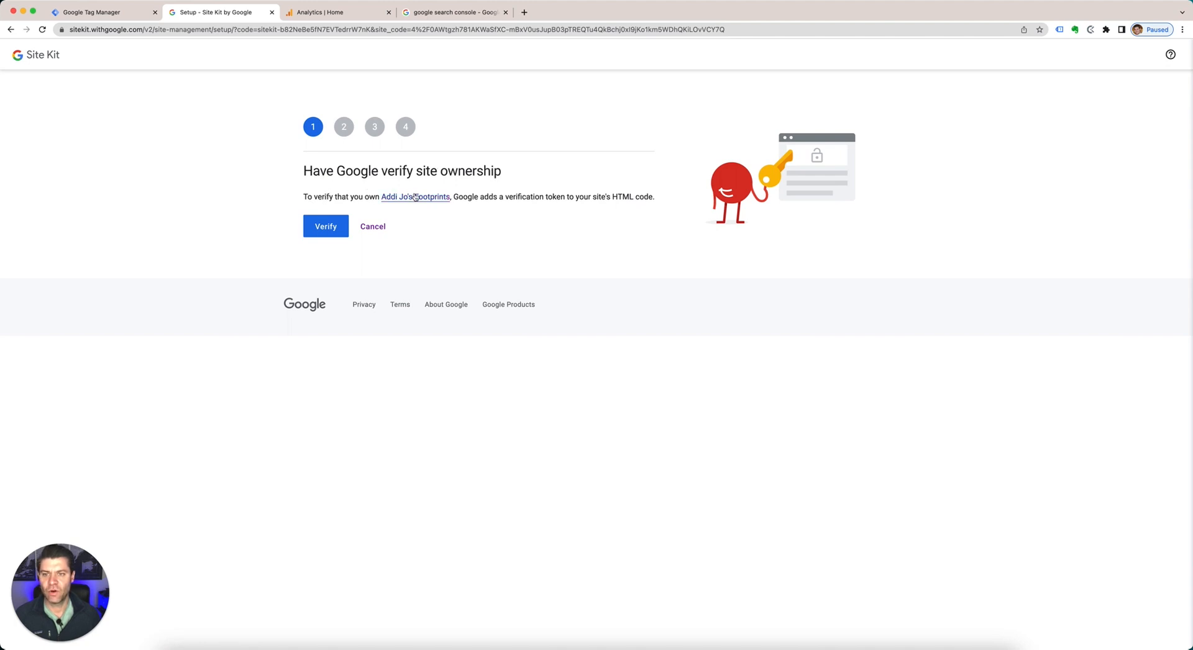
Step: Complete the guided Site Kit setup by verifying site ownership, allowing dashboard metrics and adding the site to Search Console, proceeding to Analytics
{"action": "left_click", "coordinate": [327, 228]}
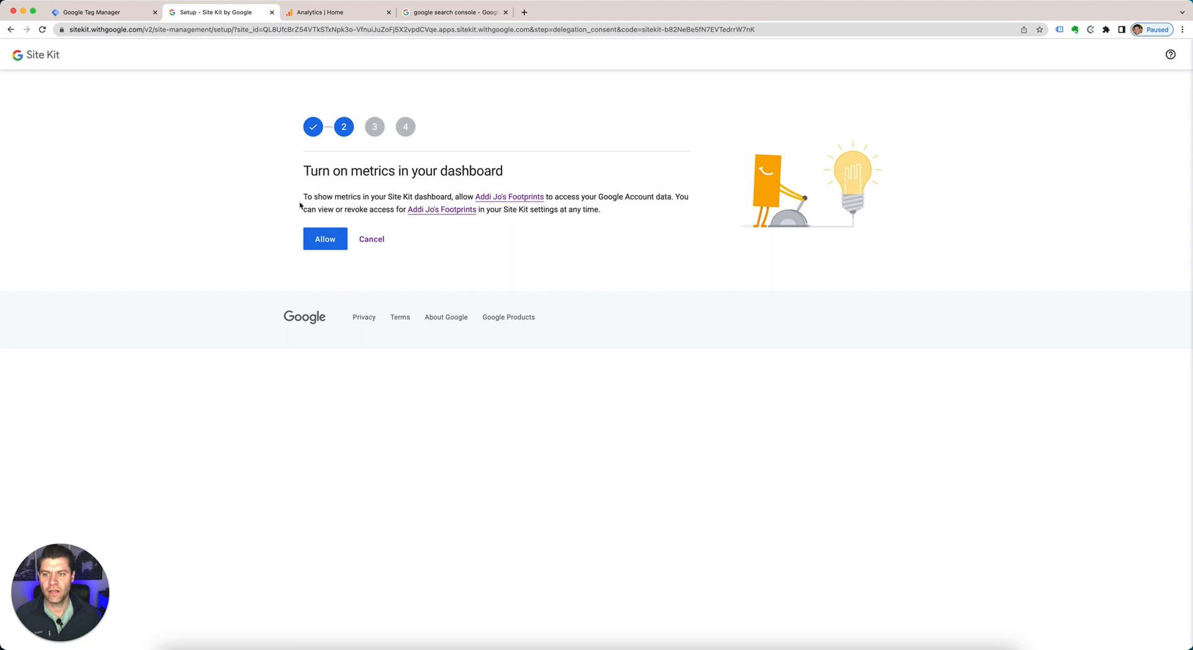
{"action": "left_click", "coordinate": [327, 240]}
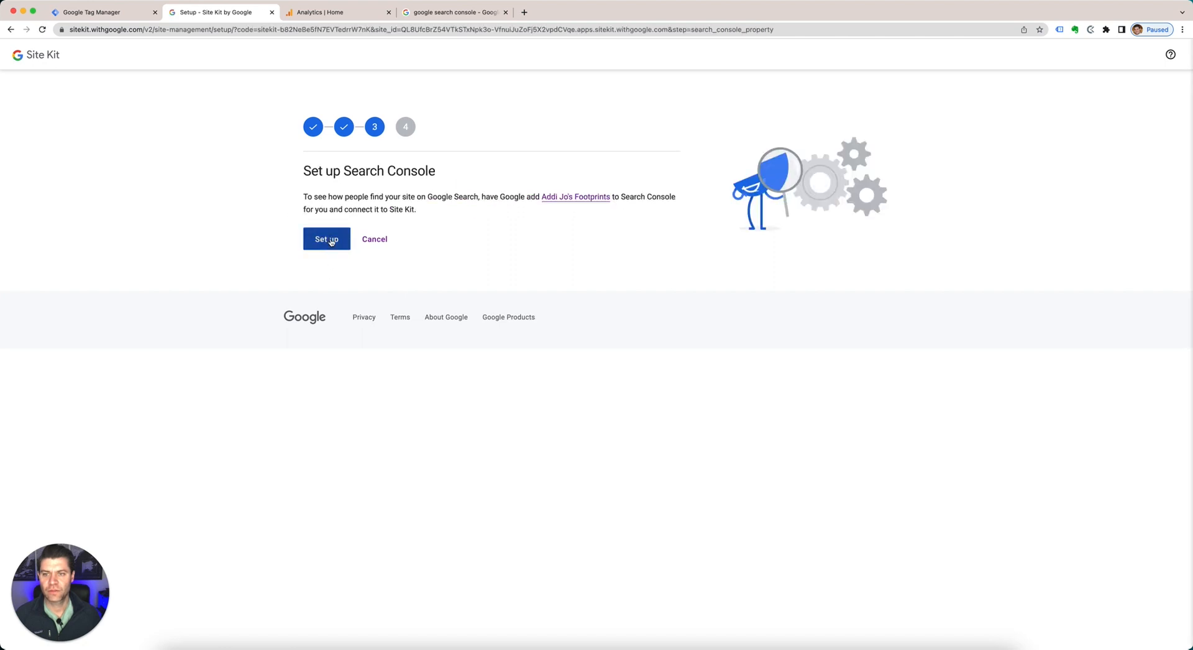
{"action": "left_click", "coordinate": [331, 242]}
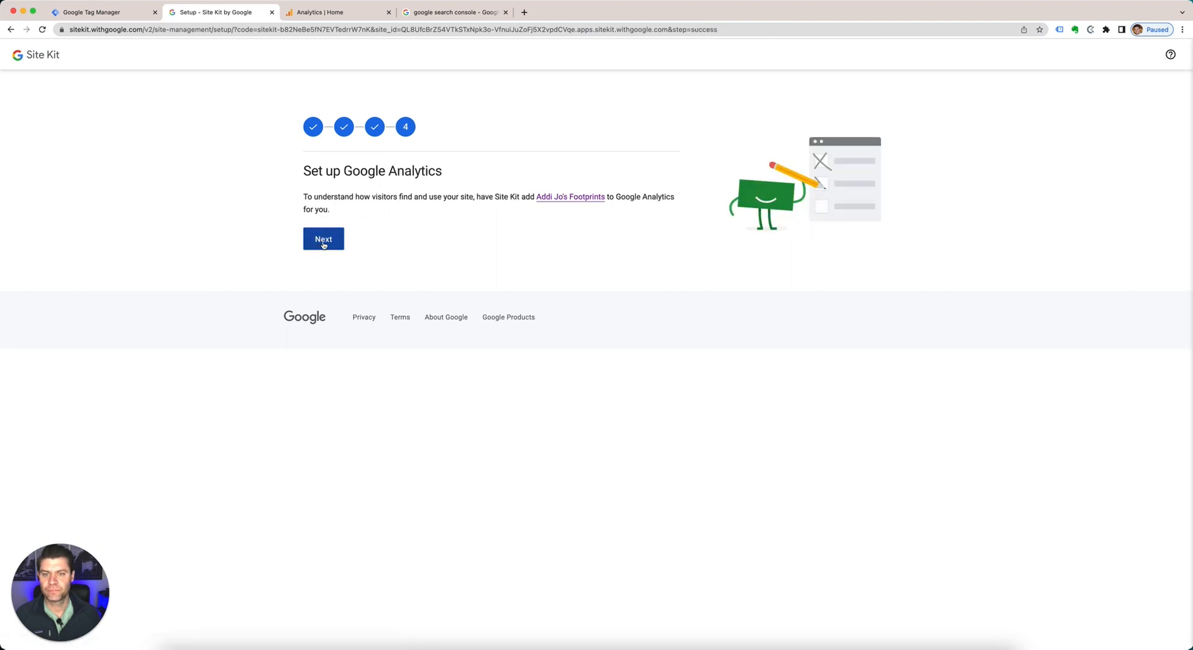
{"action": "left_click", "coordinate": [323, 241]}
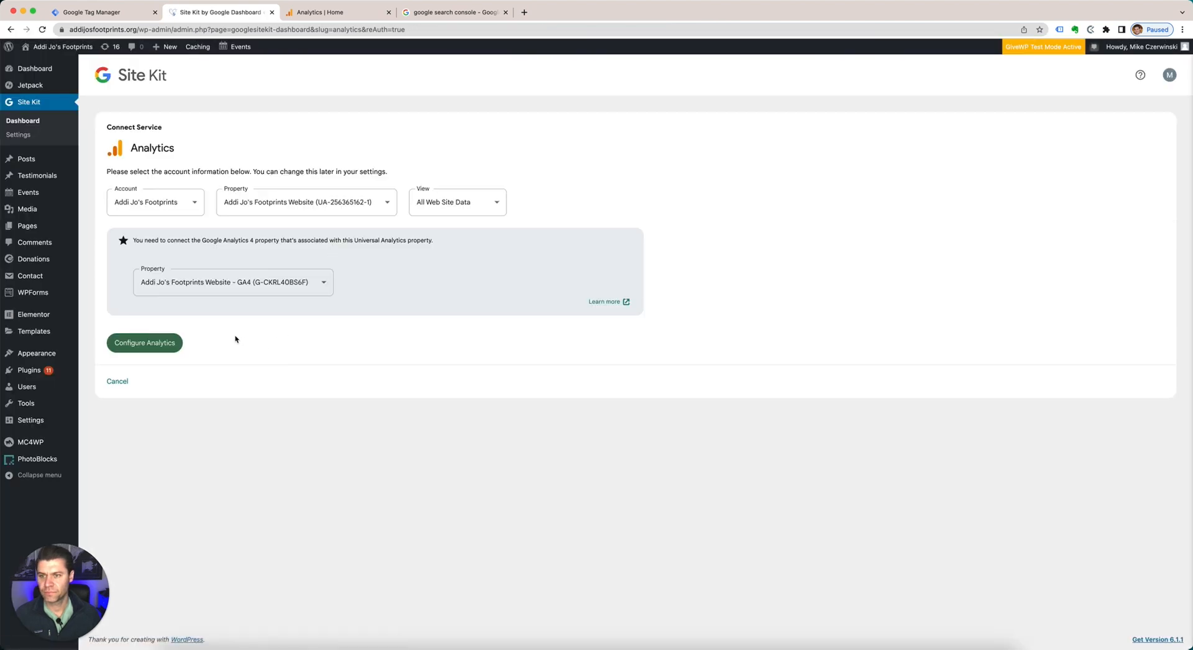
Step: Configure Analytics in Site Kit with the Addi Jo's Footprints Website - GA4 property
{"action": "left_click", "coordinate": [277, 285]}
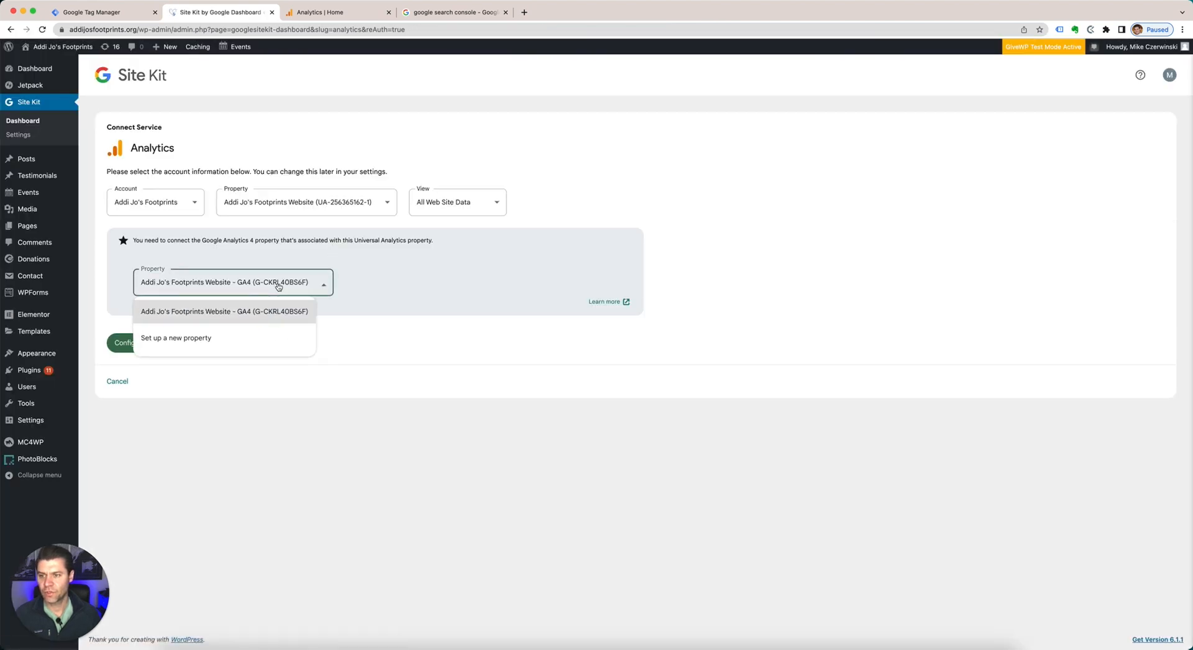
{"action": "left_click", "coordinate": [217, 313]}
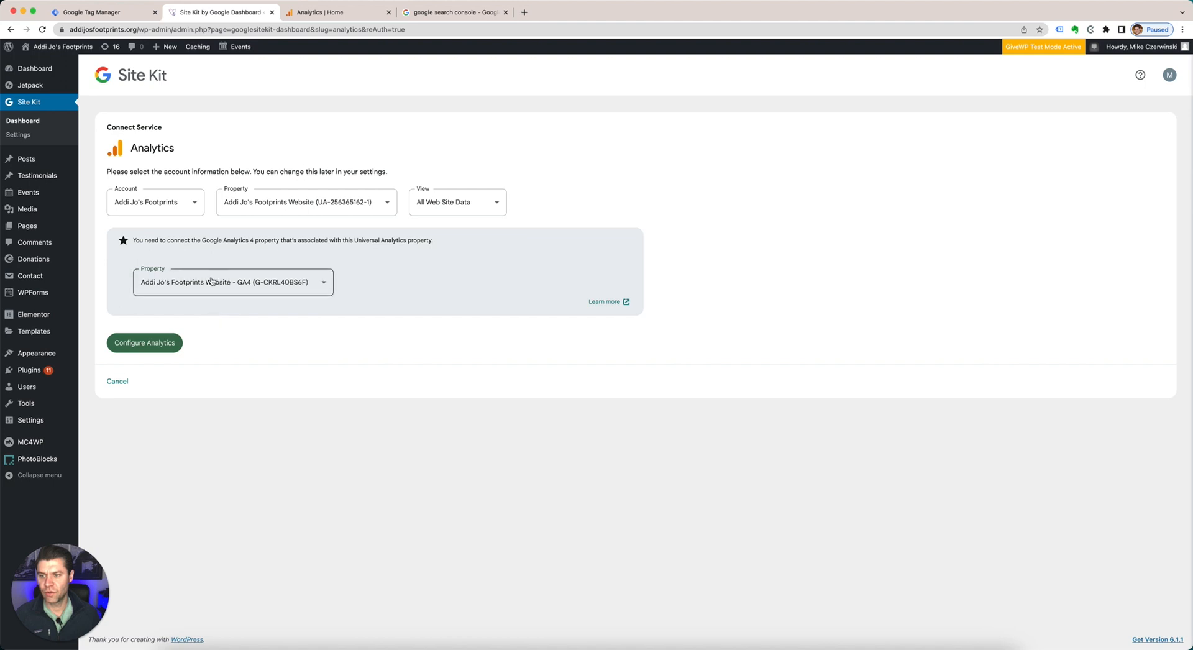
{"action": "left_click", "coordinate": [143, 345]}
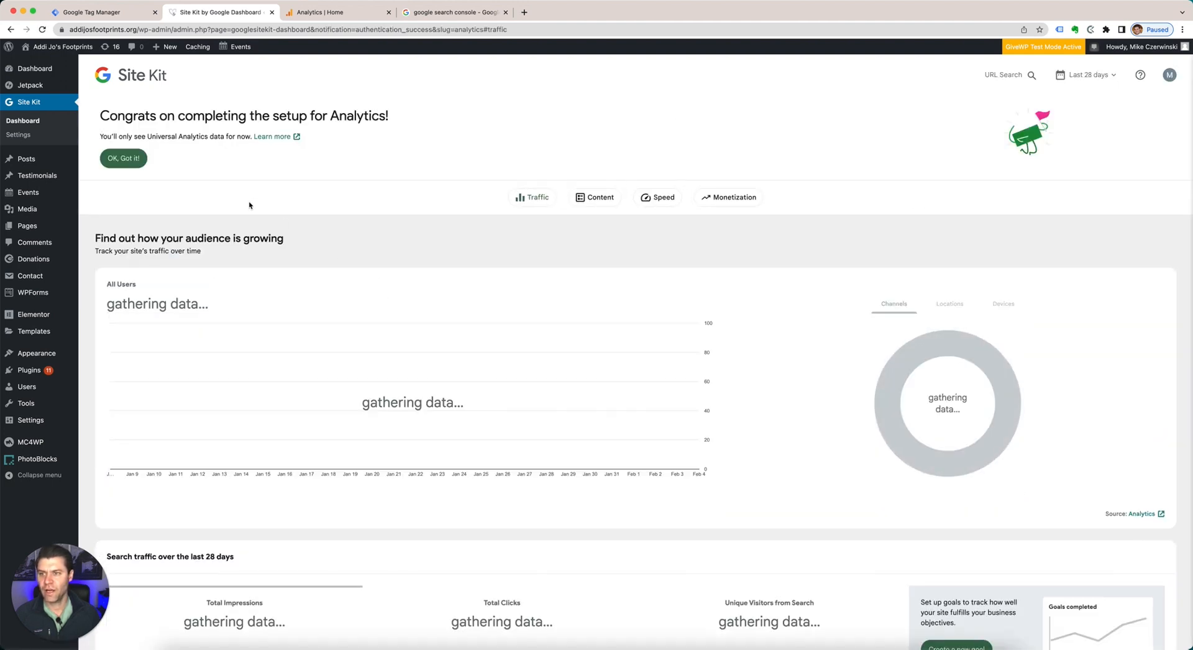
Step: Dismiss the Analytics setup and data-gathering notices, and look over the Site Kit dashboard's traffic and content sections
{"action": "left_click", "coordinate": [153, 161]}
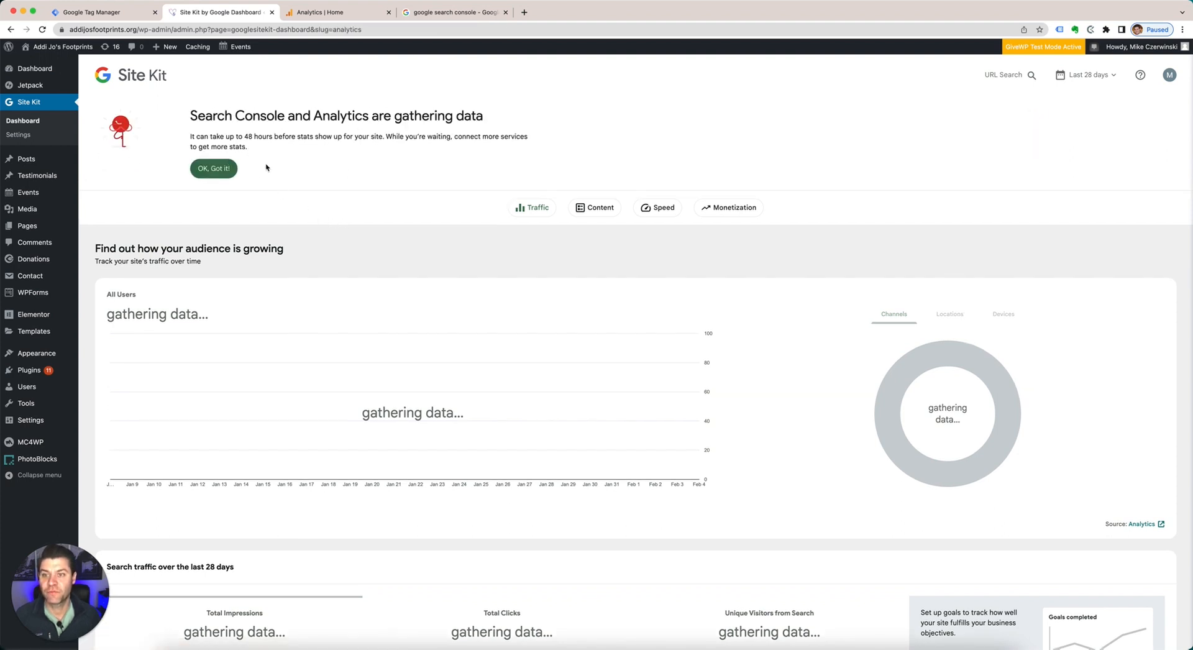
{"action": "left_click", "coordinate": [213, 168]}
{"action": "scroll", "coordinate": [373, 221], "scroll_direction": "down", "scroll_amount": 10}
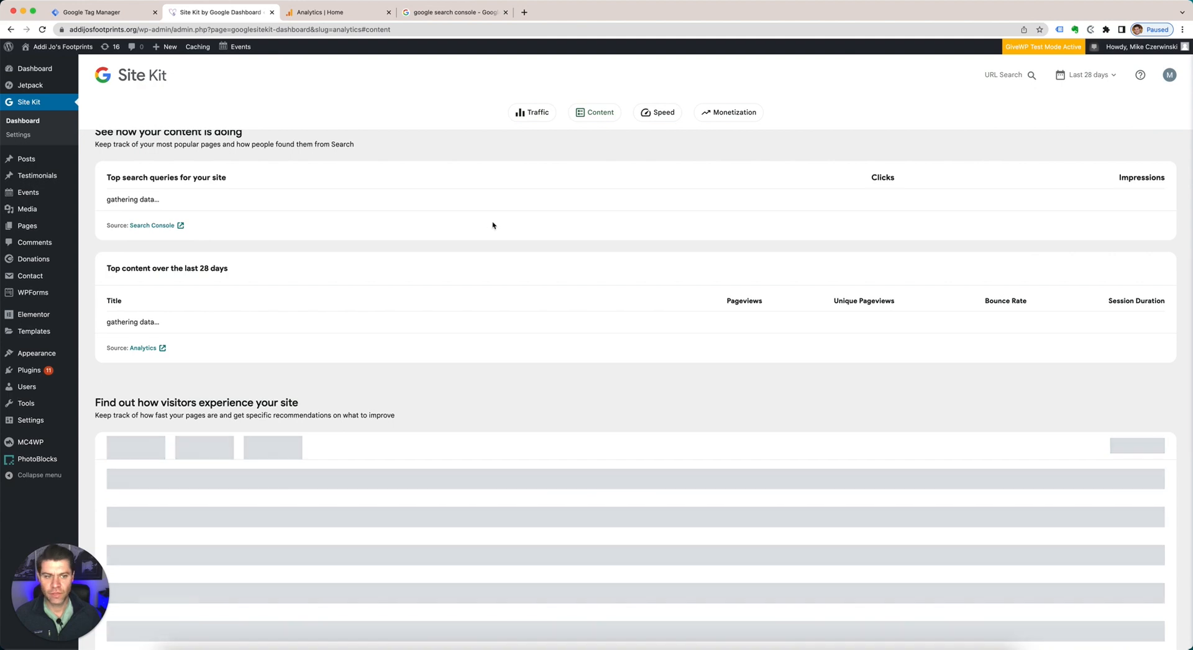
{"action": "scroll", "coordinate": [493, 225], "scroll_direction": "up", "scroll_amount": 10}
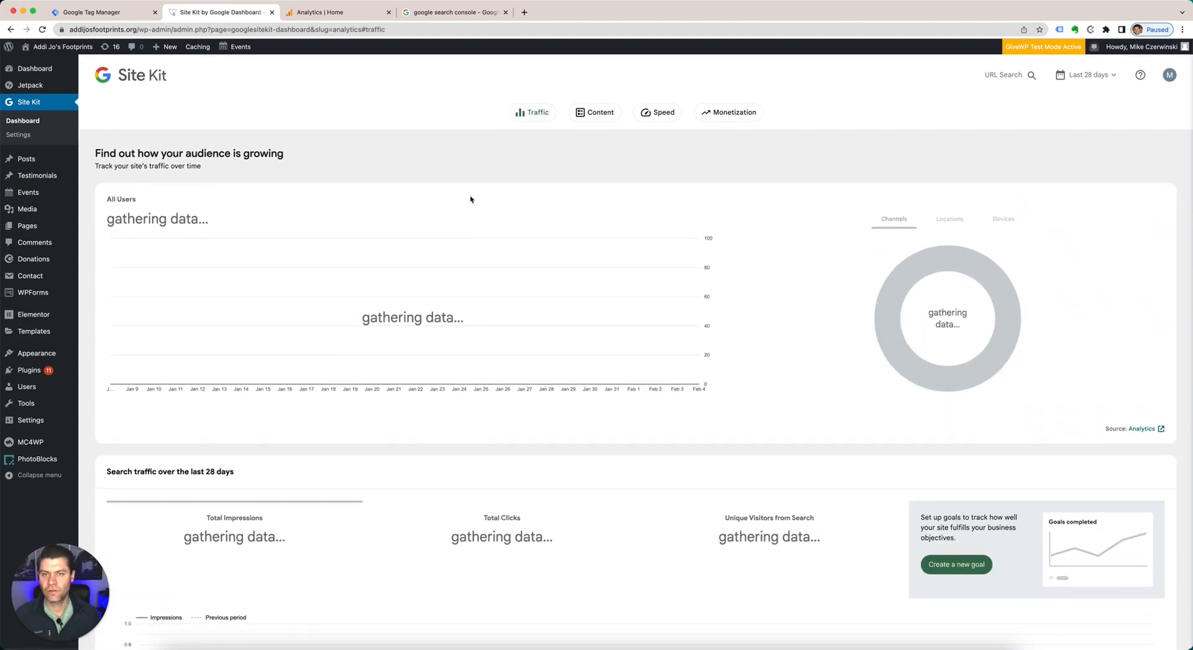
Step: Open Google Search Console from the Google search results and dismiss its welcome message for the site's property
{"action": "left_click", "coordinate": [456, 13]}
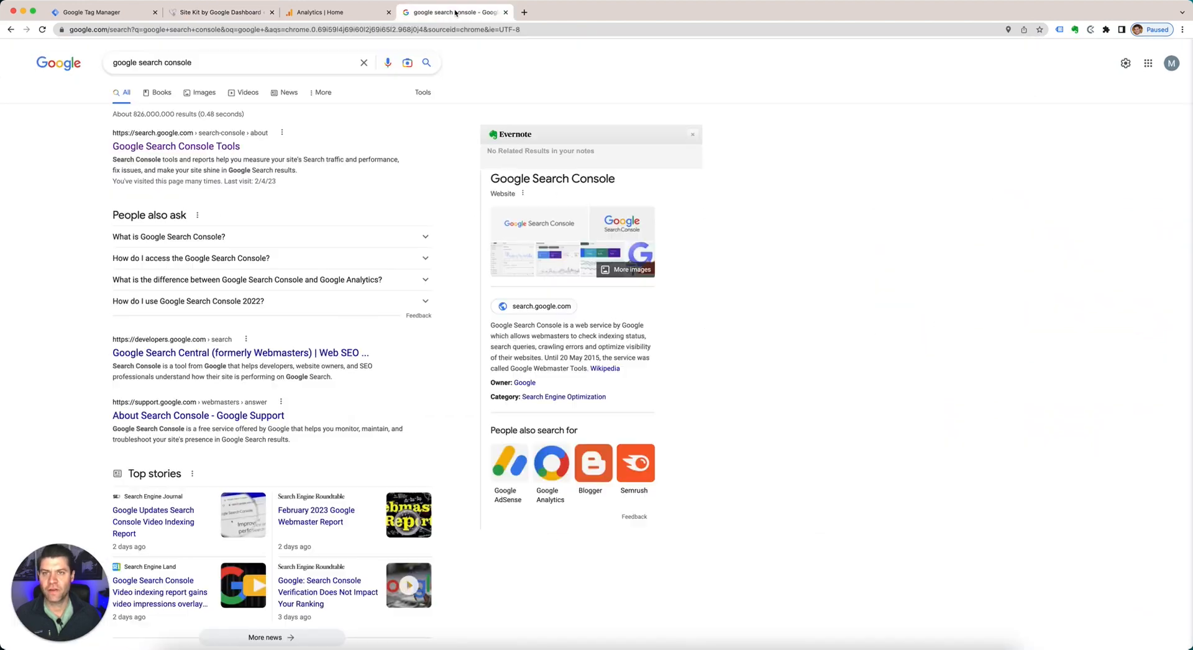
{"action": "left_click", "coordinate": [167, 148]}
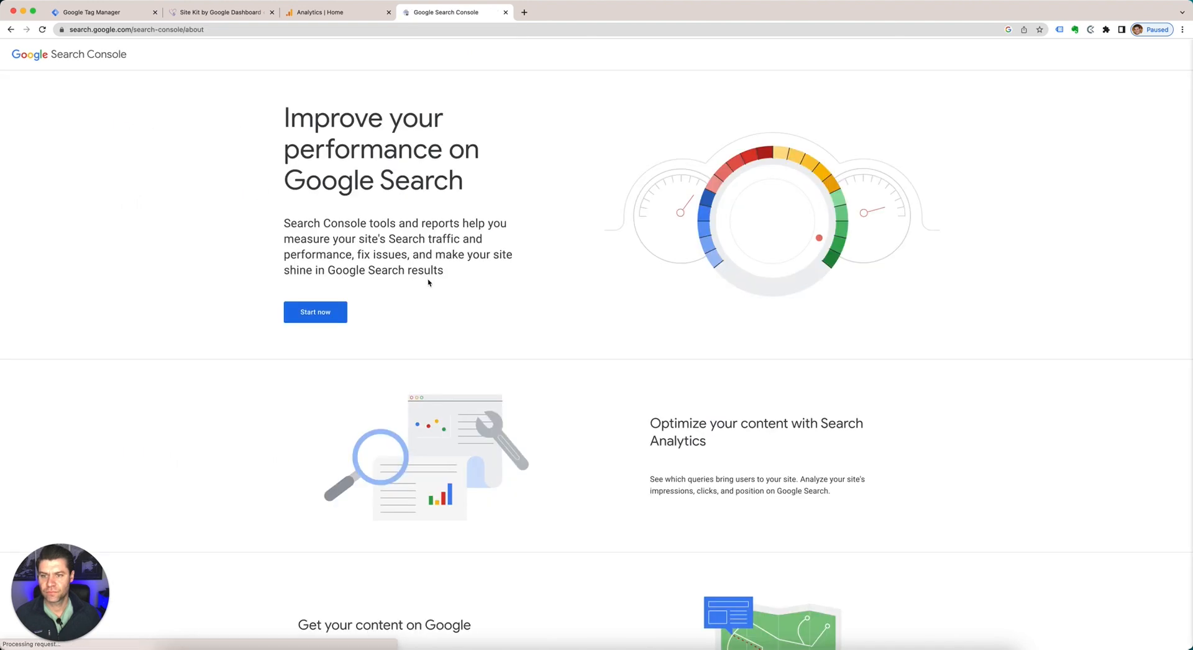
{"action": "left_click", "coordinate": [318, 314]}
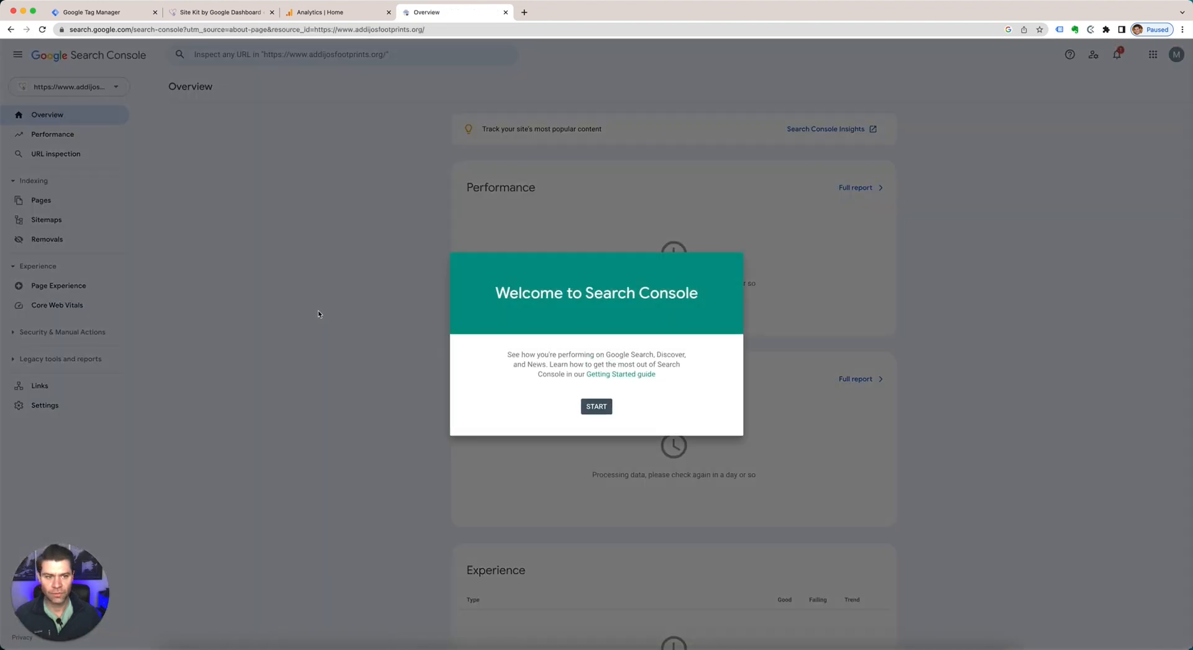
{"action": "left_click", "coordinate": [592, 407]}
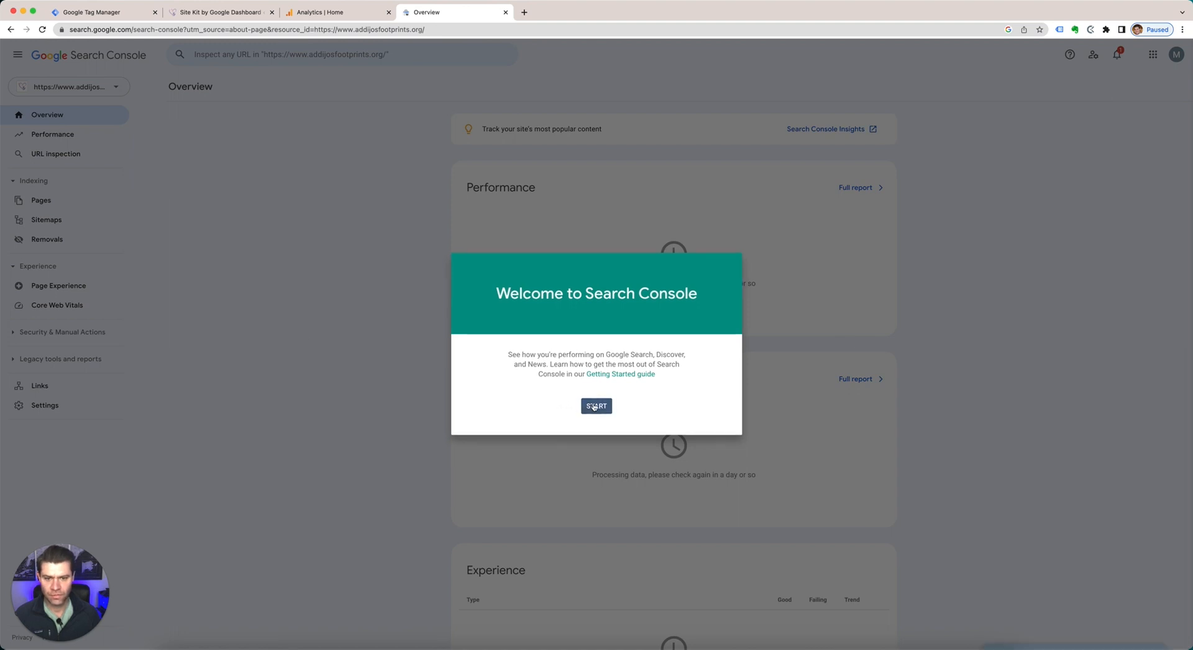
Step: Examine the Search Console overview, the Google Analytics home page, the Site Kit dashboard, and the Search Console Performance report
{"action": "scroll", "coordinate": [340, 317], "scroll_direction": "down", "scroll_amount": 5}
{"action": "scroll", "coordinate": [340, 317], "scroll_direction": "up", "scroll_amount": 5}
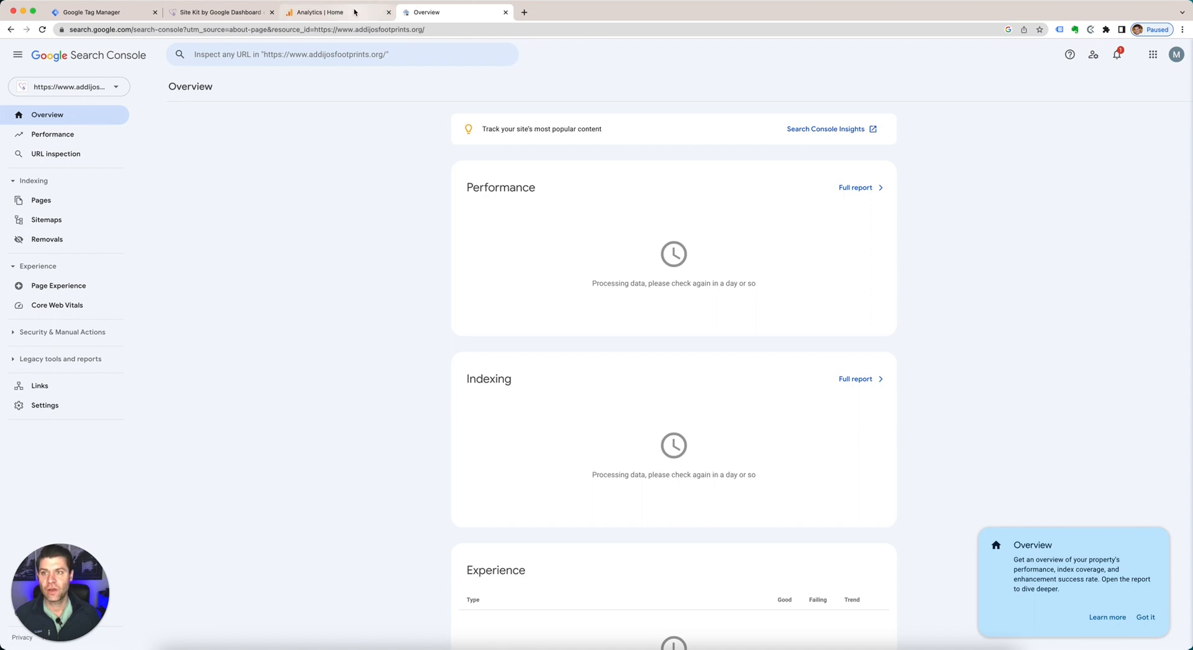
{"action": "left_click", "coordinate": [322, 13]}
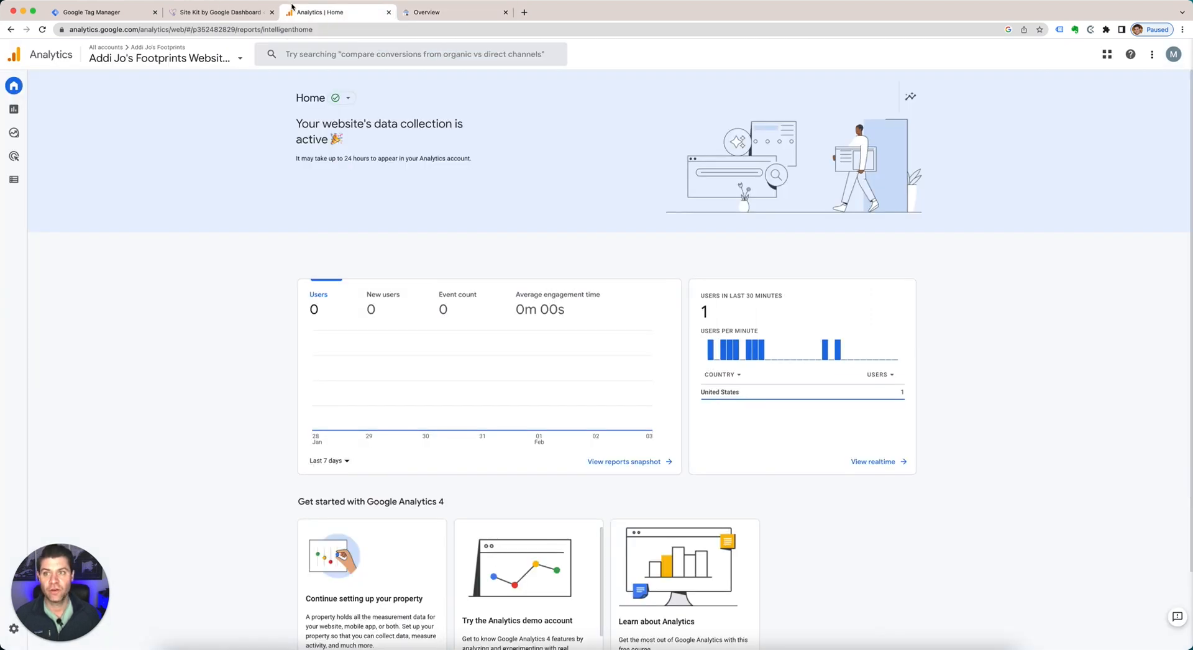
{"action": "left_click", "coordinate": [234, 13]}
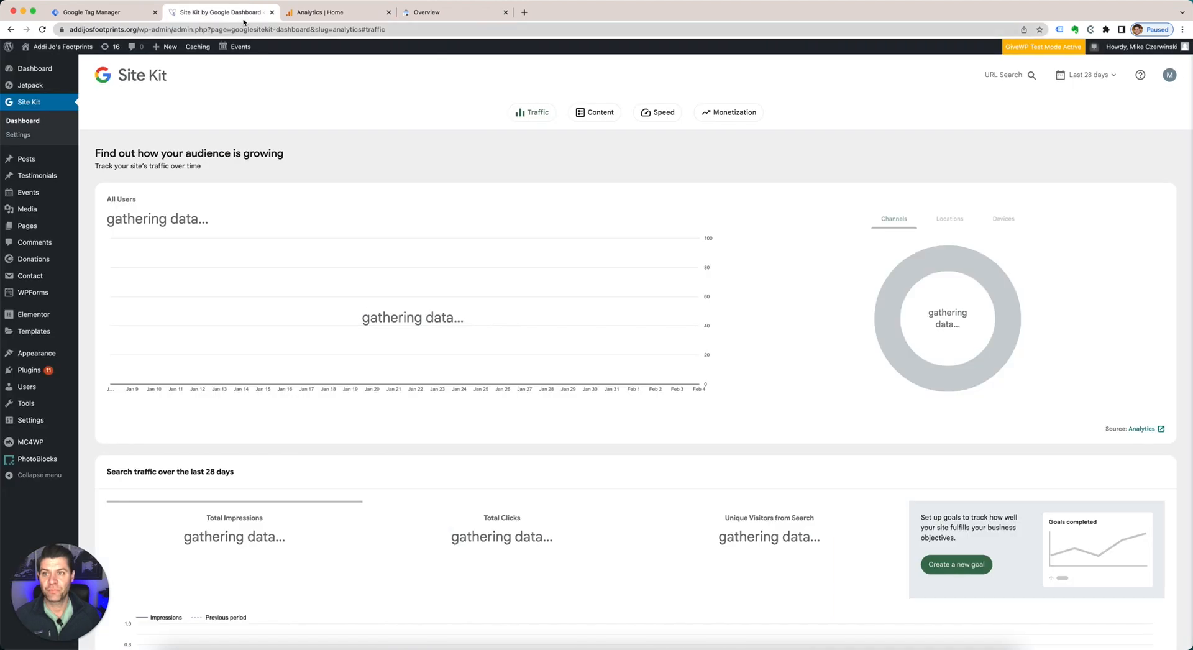
{"action": "left_click", "coordinate": [434, 14]}
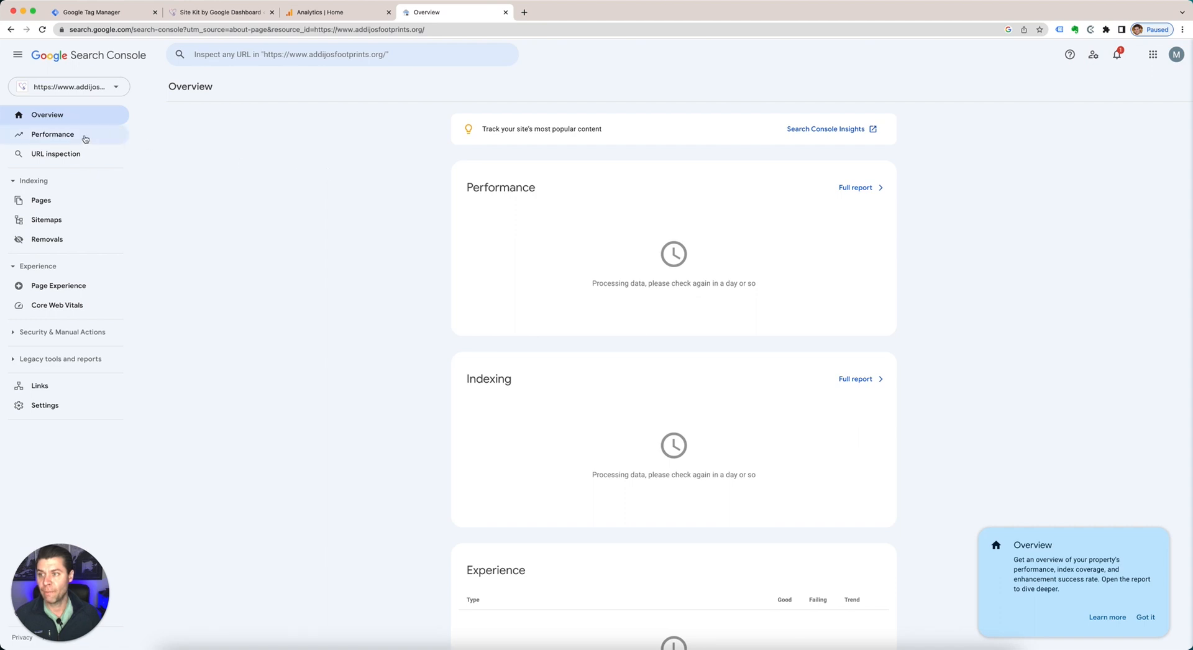
{"action": "left_click", "coordinate": [45, 137]}
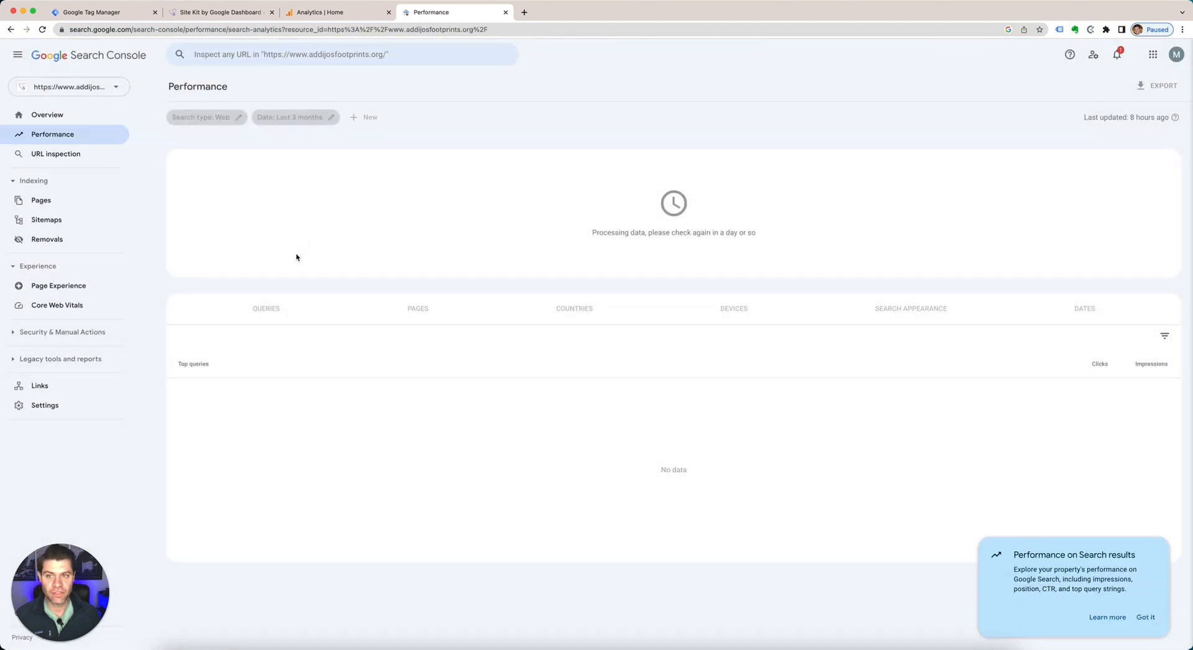